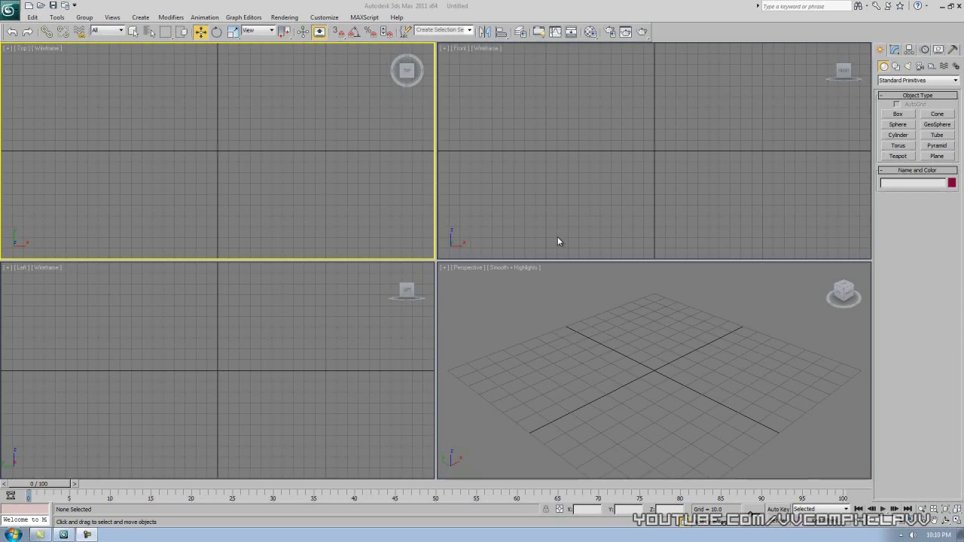
# Activate the Perspective viewport, orbit it to a flatter angle, and zoom its grid in and out.
pyautogui.click(558, 241)
pyautogui.click(566, 338)
pyautogui.keyDown('alt'); pyautogui.moveTo(560, 377); pyautogui.dragTo(666, 350, button='middle'); pyautogui.keyUp('alt')
pyautogui.scroll(2, 672, 362)
pyautogui.scroll(-3, 673, 366)
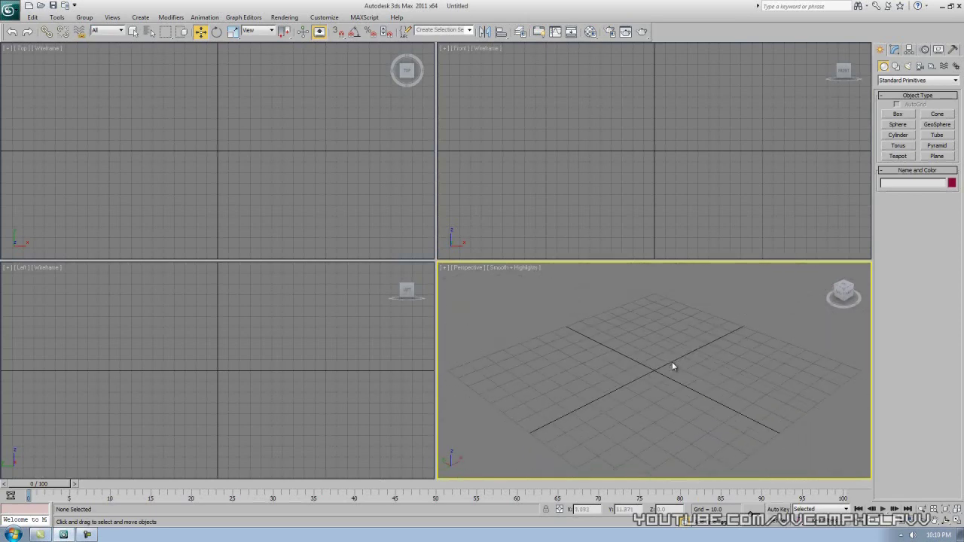
pyautogui.click(653, 201)
pyautogui.click(383, 146)
pyautogui.click(538, 366)
pyautogui.click(579, 168)
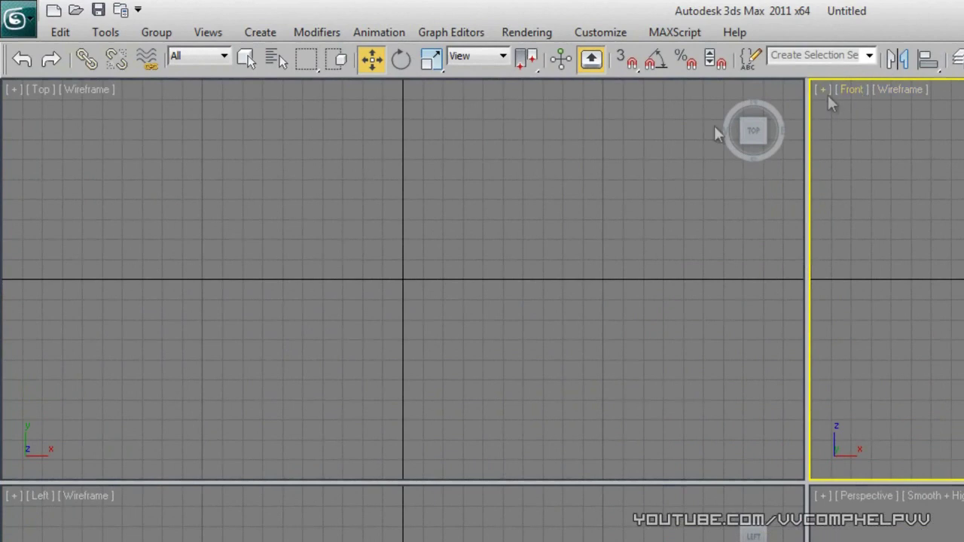
pyautogui.click(95, 128)
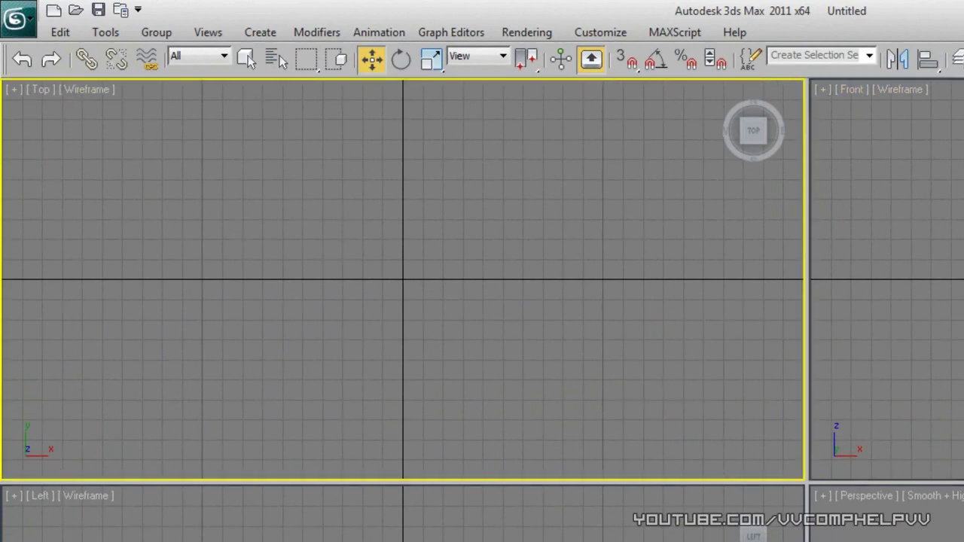
pyautogui.click(65, 505)
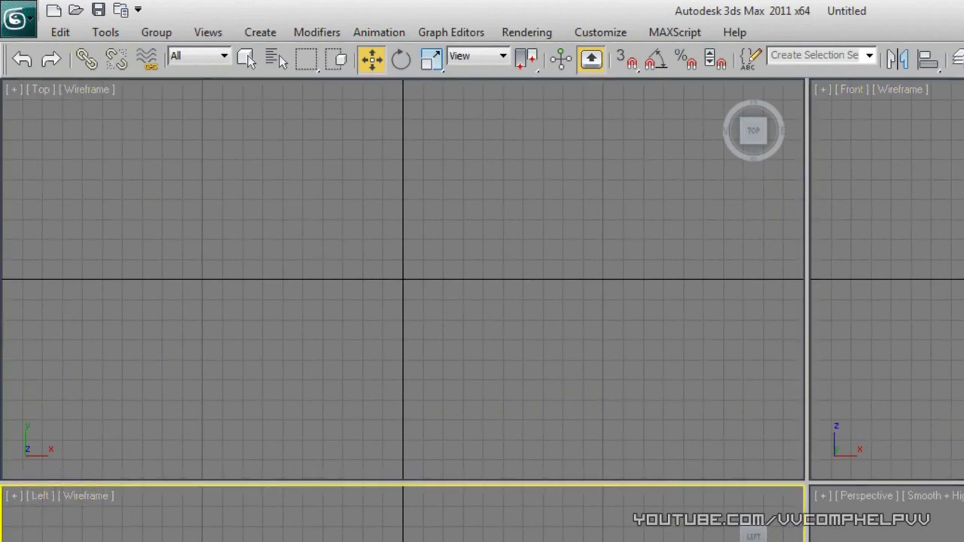
pyautogui.click(919, 520)
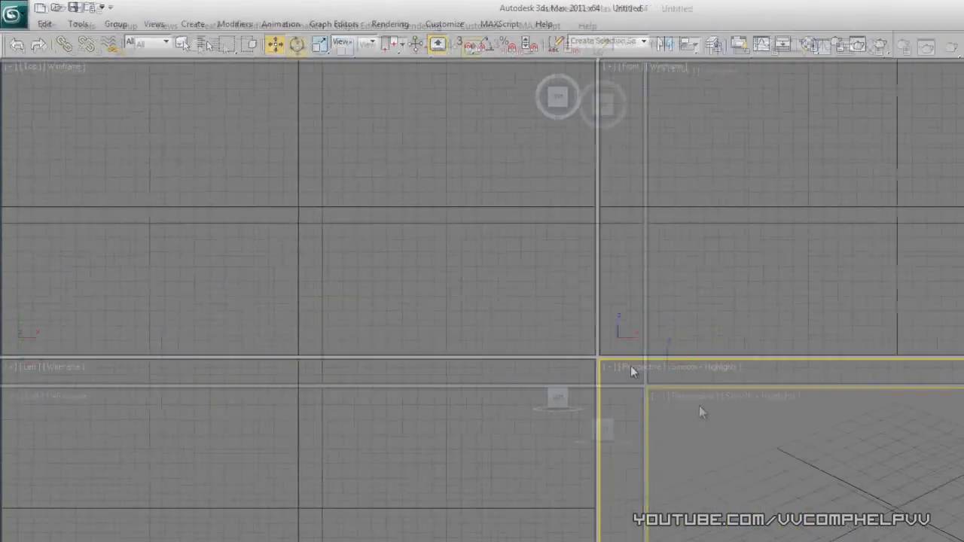
pyautogui.click(772, 279)
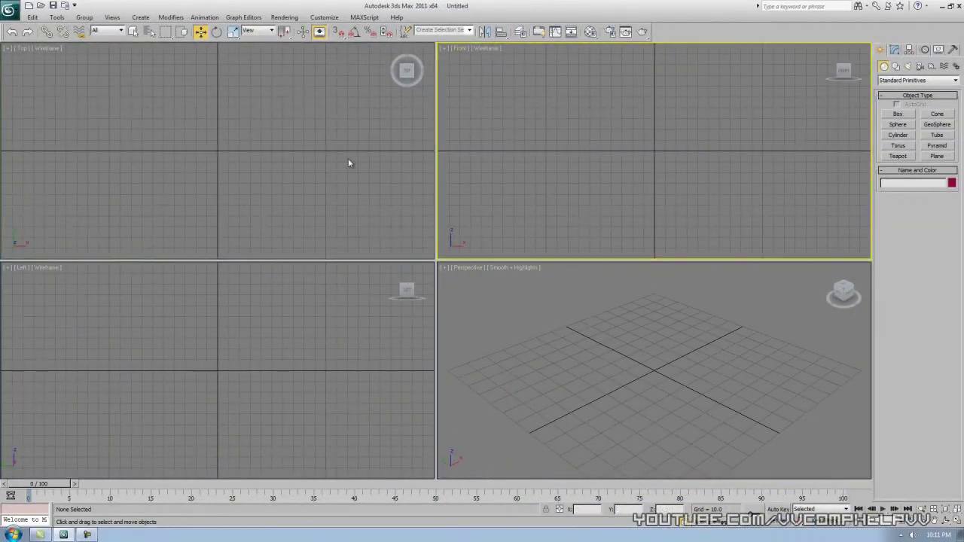
pyautogui.click(348, 163)
pyautogui.click(344, 369)
pyautogui.click(492, 289)
pyautogui.click(535, 229)
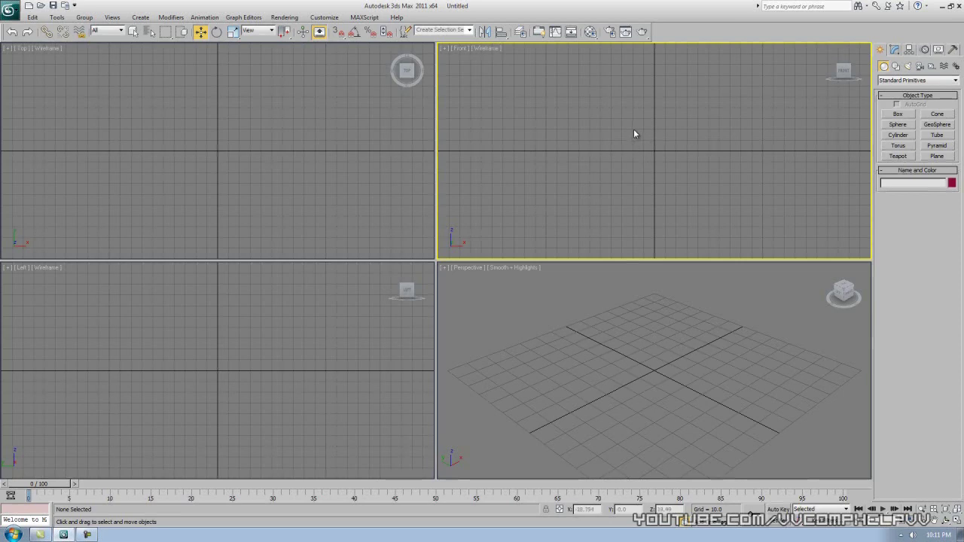
# Cycle the active viewport through Top, Left, Perspective and Front, and try the Left view's quick options.
pyautogui.click(357, 139)
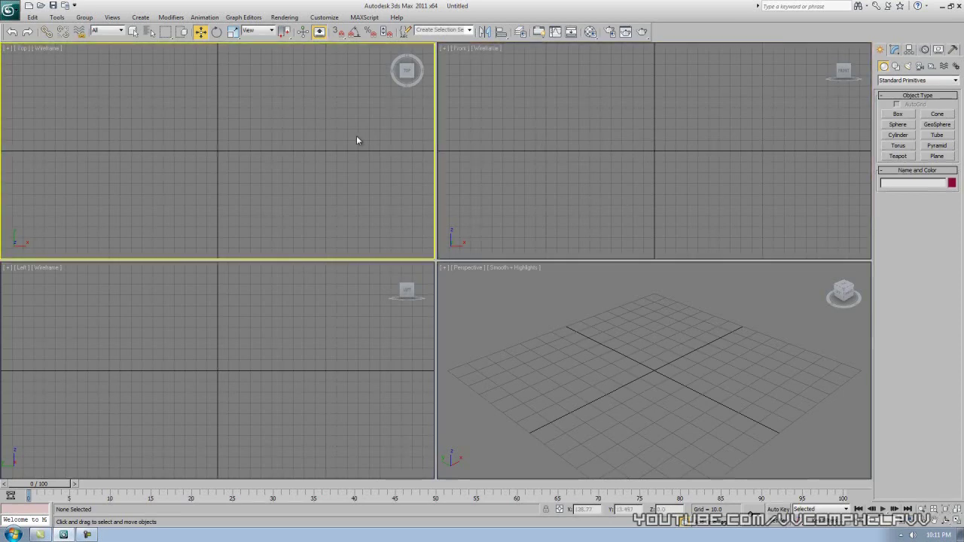
pyautogui.click(359, 338)
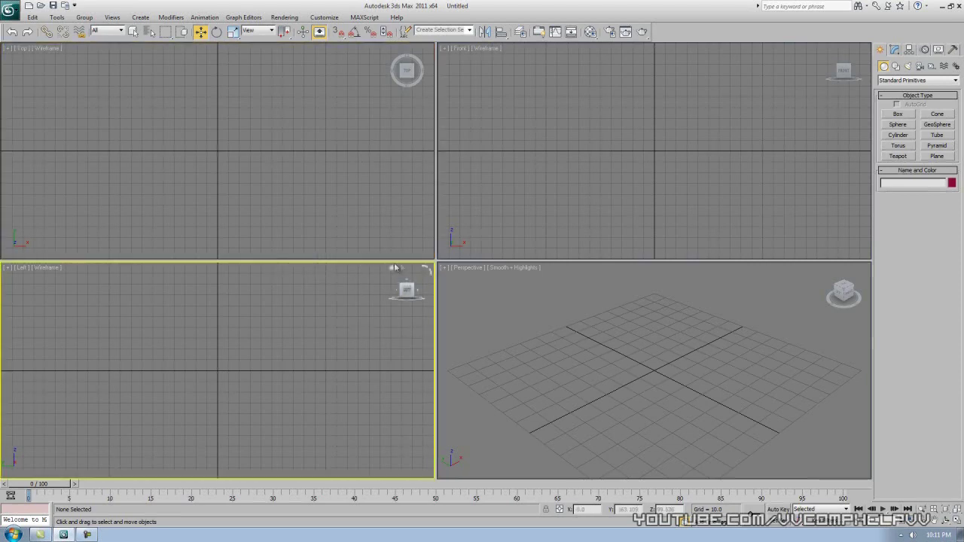
pyautogui.click(546, 346)
pyautogui.click(521, 215)
pyautogui.click(312, 256)
pyautogui.click(318, 387)
pyautogui.rightClick(113, 356)
pyautogui.click(39, 336)
# Pan the Front view, re-centre it with Z, and orbit it into a tilted Orthographic view.
pyautogui.moveTo(629, 111); pyautogui.dragTo(632, 152, button='middle')
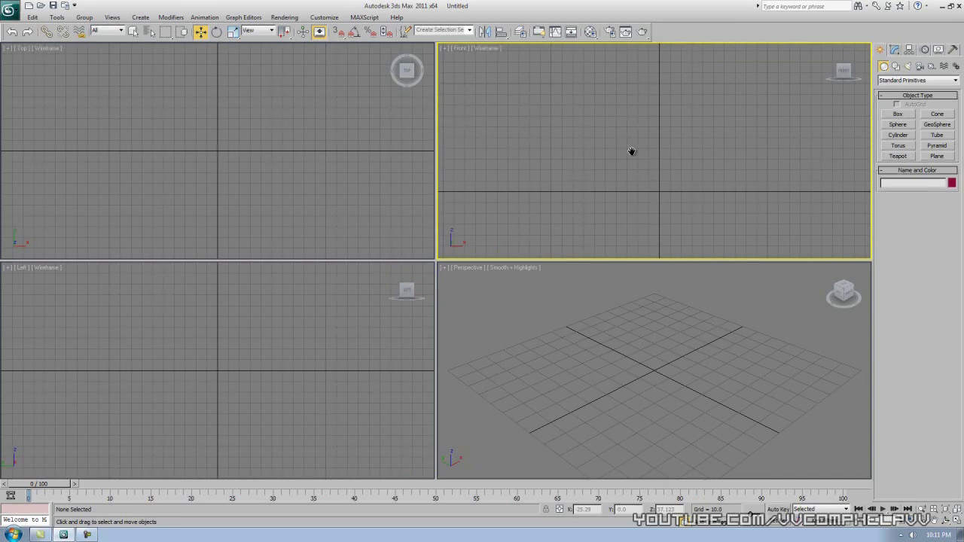
pyautogui.press('z')
pyautogui.click(398, 169)
pyautogui.click(407, 316)
pyautogui.click(527, 352)
pyautogui.click(370, 211)
pyautogui.click(331, 348)
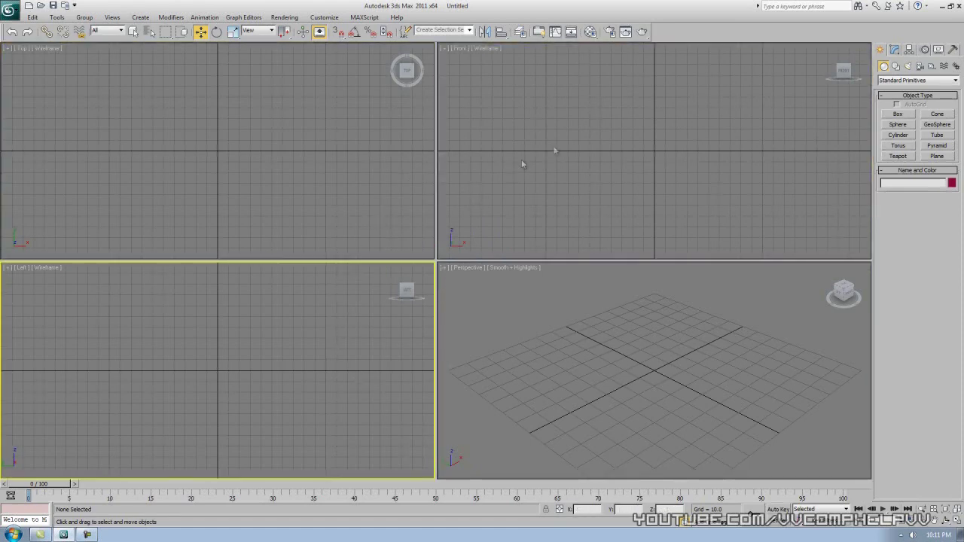
pyautogui.keyDown('alt'); pyautogui.moveTo(521, 159); pyautogui.dragTo(600, 153, button='middle'); pyautogui.keyUp('alt')
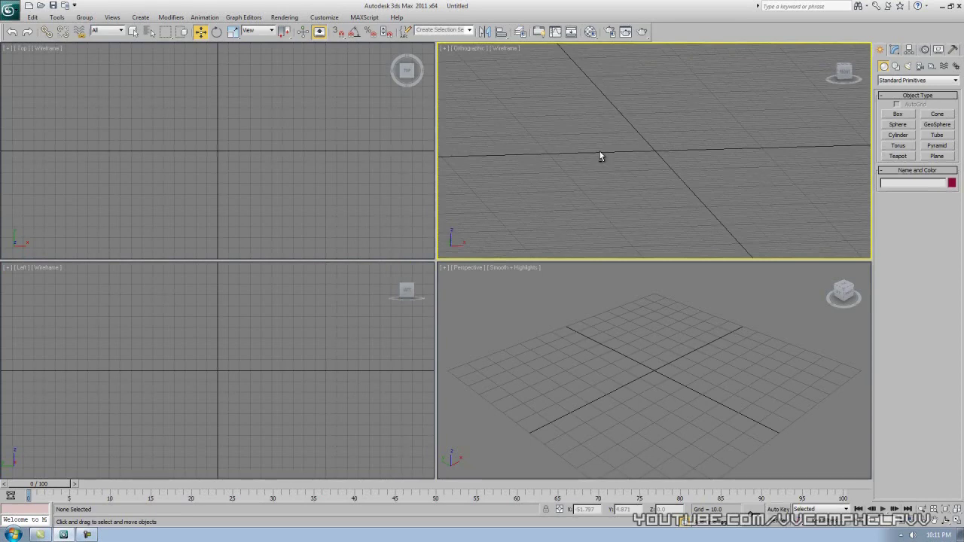
# Restore straight Front, then orbit Front, Top and Left into angled Orthographic views and swing the Perspective grid.
pyautogui.press('f')
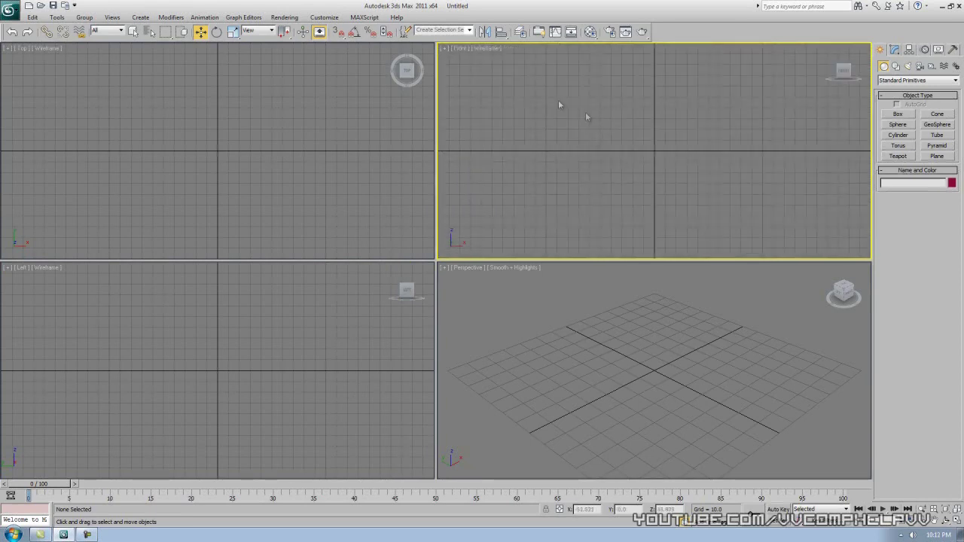
pyautogui.rightClick(550, 140)
pyautogui.keyDown('alt'); pyautogui.moveTo(559, 143); pyautogui.dragTo(572, 129, button='middle'); pyautogui.keyUp('alt')
pyautogui.keyDown('alt'); pyautogui.moveTo(279, 146); pyautogui.dragTo(245, 340, button='middle'); pyautogui.keyUp('alt')
pyautogui.middleClick(245, 339)
pyautogui.keyDown('alt'); pyautogui.moveTo(452, 358); pyautogui.dragTo(294, 316, button='middle'); pyautogui.keyUp('alt')
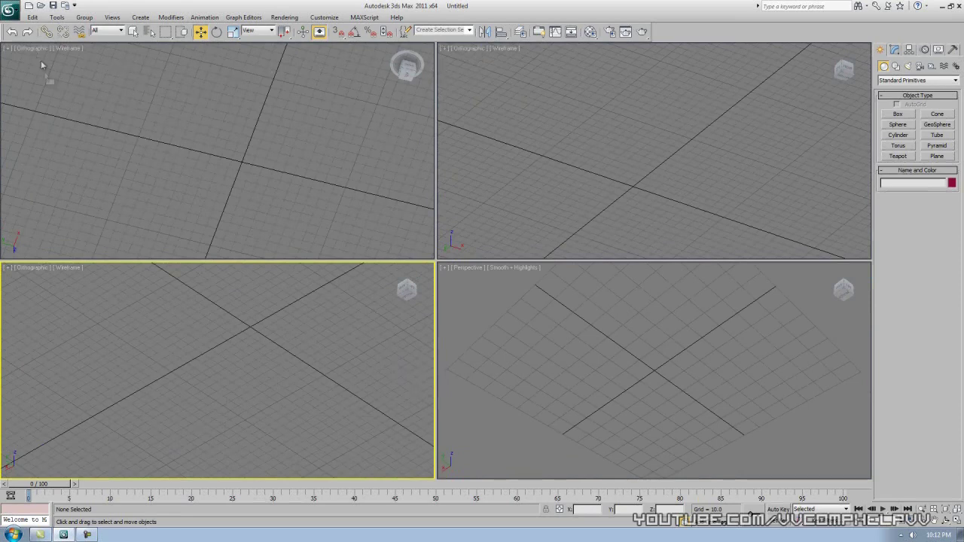
pyautogui.click(484, 64)
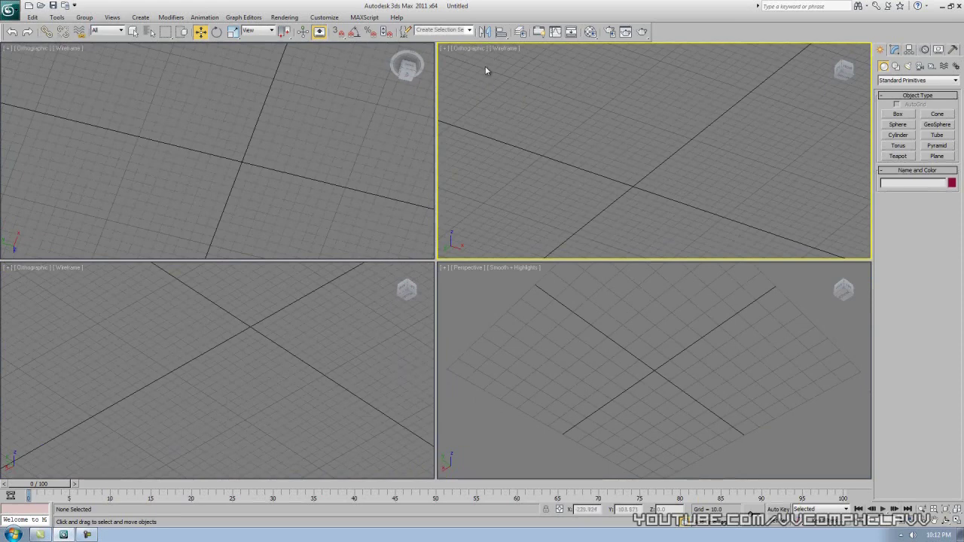
# Straighten the tilted views with the F, T and L shortcuts, then open Front's view-type list.
pyautogui.press('f')
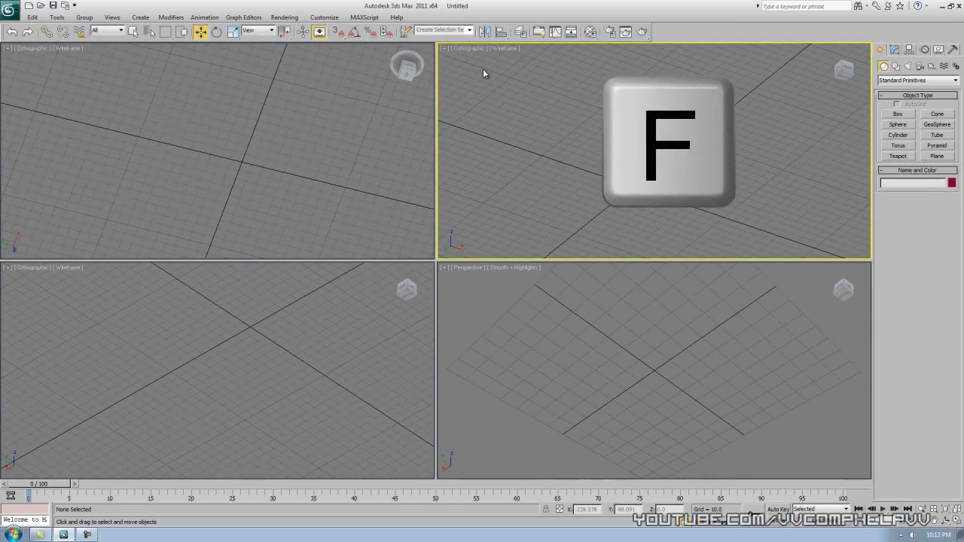
pyautogui.press('f')
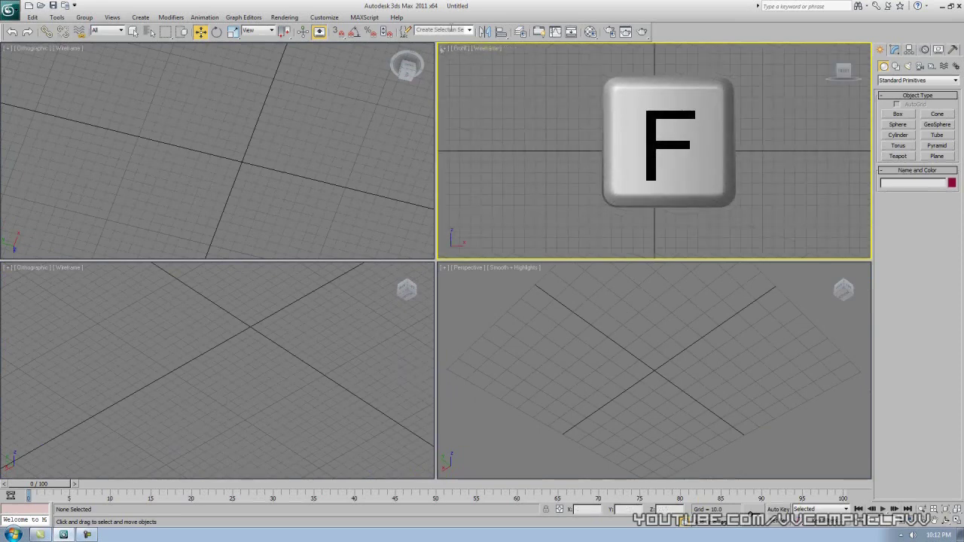
pyautogui.click(294, 122)
pyautogui.press('t')
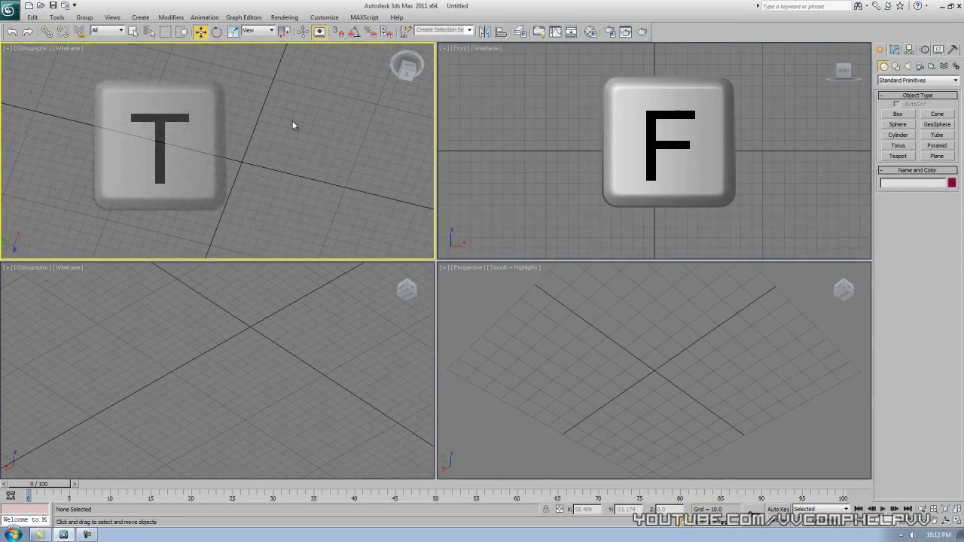
pyautogui.click(68, 293)
pyautogui.press('l')
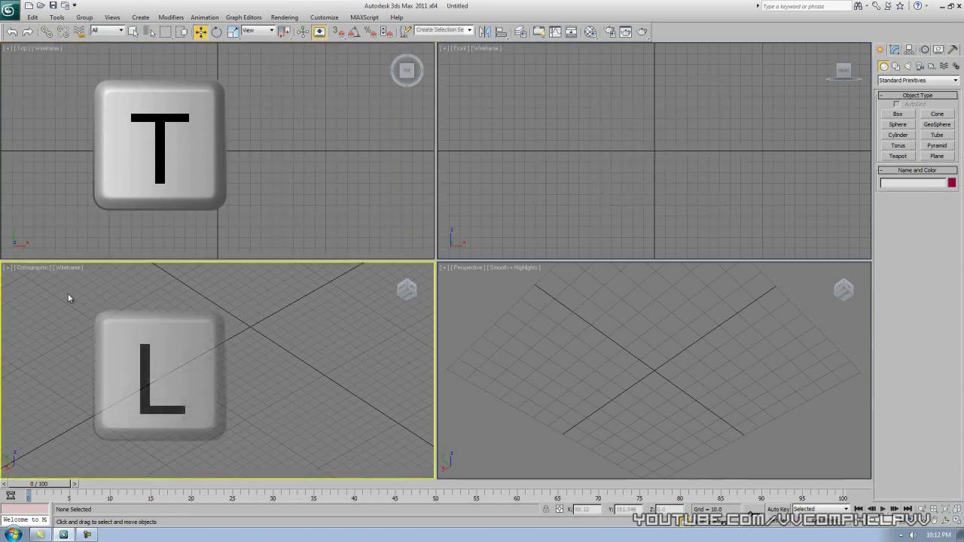
pyautogui.click(459, 50)
pyautogui.click(460, 50)
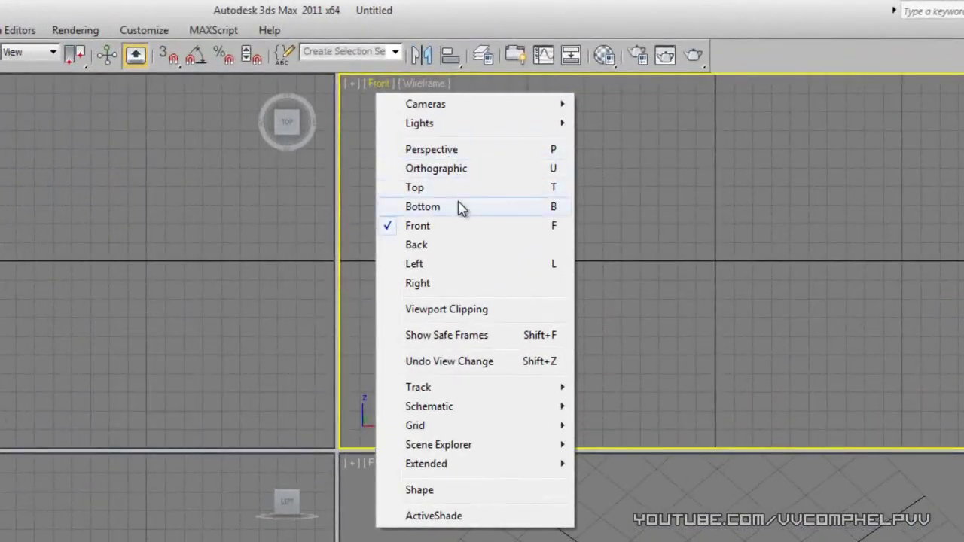
# Close the view-type list, activate Perspective, then pan the Front view and re-centre it with Z.
pyautogui.rightClick(657, 228)
pyautogui.click(581, 517)
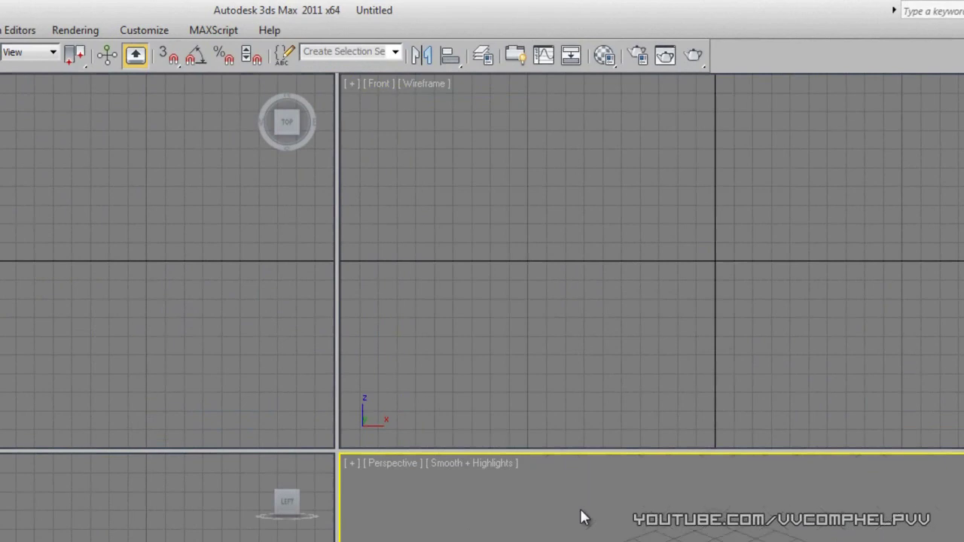
pyautogui.click(546, 344)
pyautogui.moveTo(544, 327); pyautogui.dragTo(618, 276, button='middle')
pyautogui.press('z')
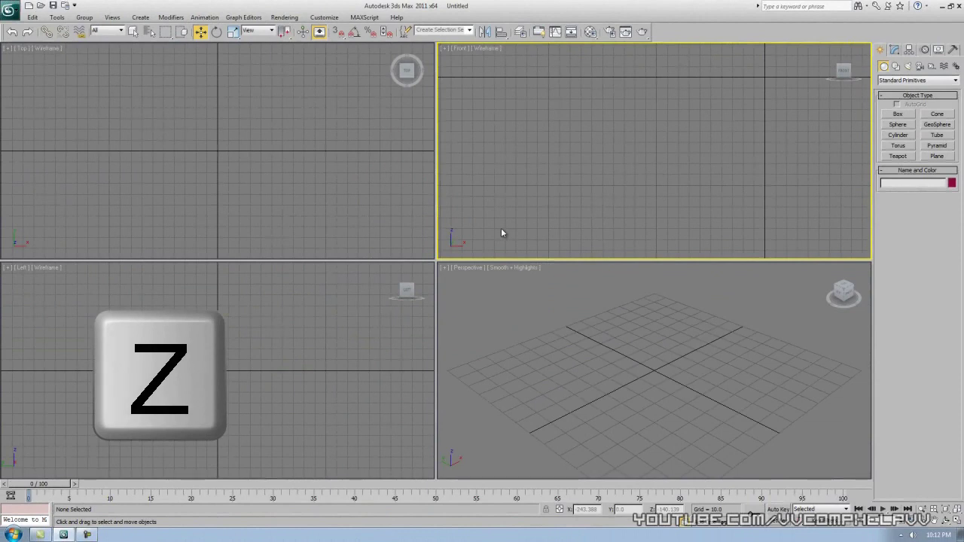
pyautogui.press('z')
pyautogui.press('z')
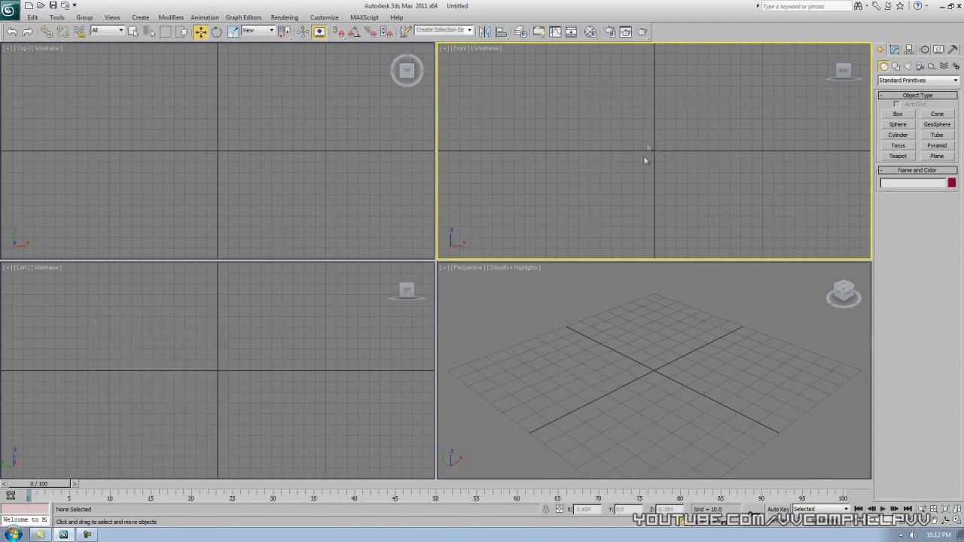
# Pan the Front, Top, Left and Perspective views, then re-centre all four with Ctrl+Shift+Z.
pyautogui.moveTo(656, 201); pyautogui.dragTo(718, 128, button='middle')
pyautogui.click(305, 225)
pyautogui.moveTo(305, 225); pyautogui.dragTo(168, 146, button='middle')
pyautogui.moveTo(242, 346); pyautogui.dragTo(348, 392, button='middle')
pyautogui.moveTo(640, 331); pyautogui.dragTo(724, 321, button='middle')
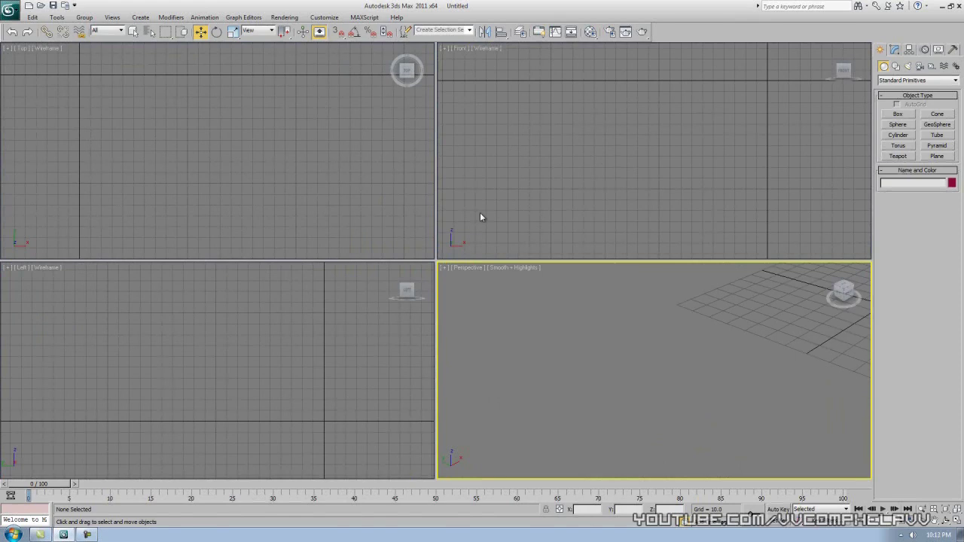
pyautogui.hotkey('ctrl', 'shift', 'z')
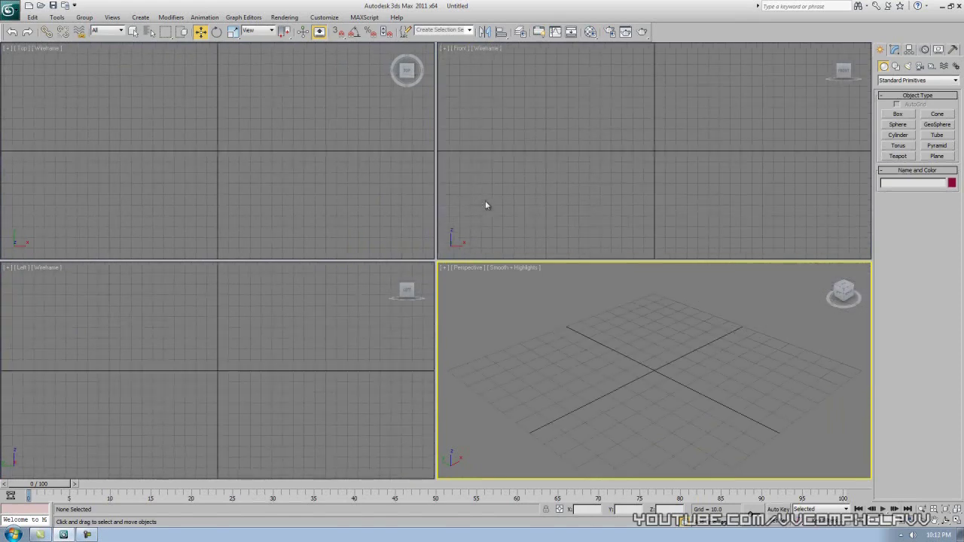
# Cycle through the viewports back to Front and open its list of view types.
pyautogui.click(637, 160)
pyautogui.click(284, 160)
pyautogui.click(578, 159)
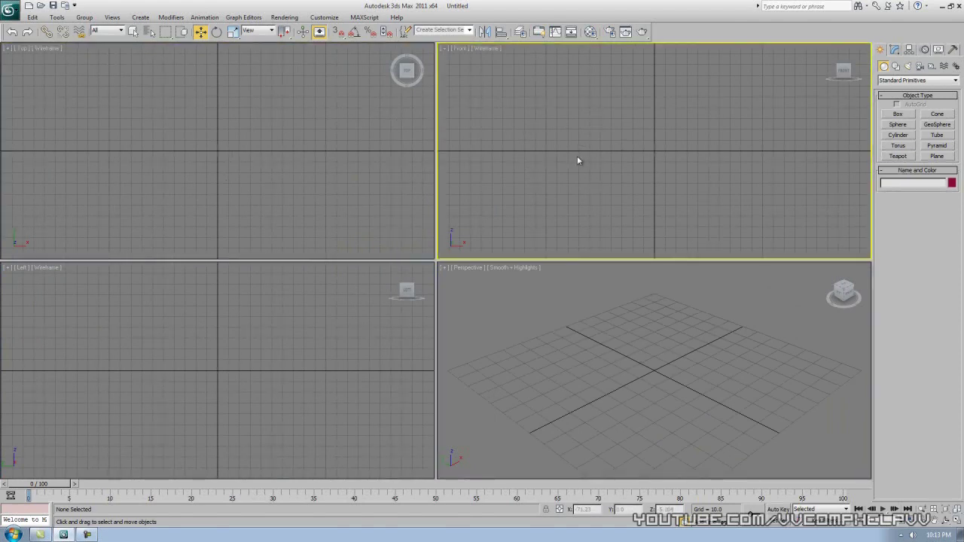
pyautogui.click(198, 146)
pyautogui.click(223, 330)
pyautogui.click(601, 352)
pyautogui.click(461, 52)
pyautogui.click(462, 49)
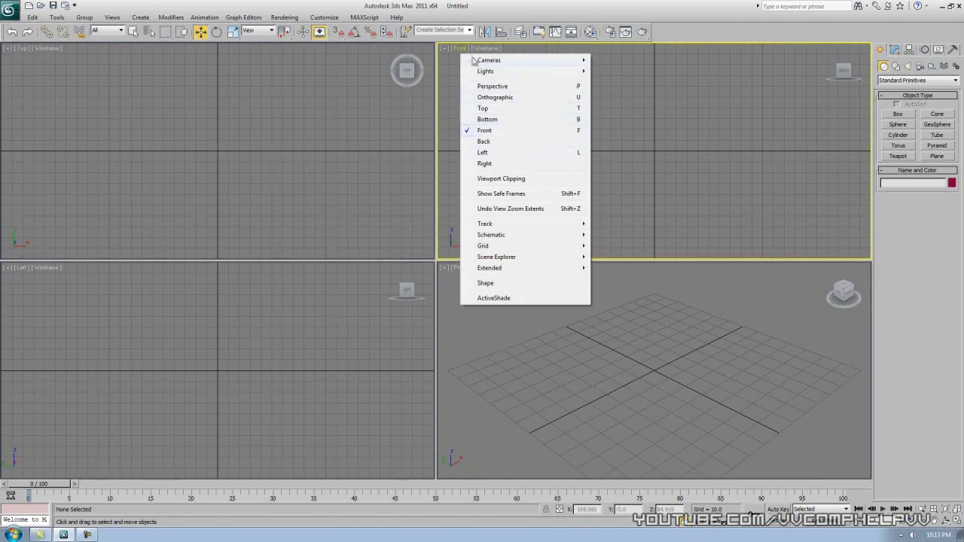
# Close Front's view list, pan Front and undo it with Shift+Z, then activate the Left viewport.
pyautogui.click(621, 129)
pyautogui.moveTo(602, 161); pyautogui.dragTo(706, 85, button='middle')
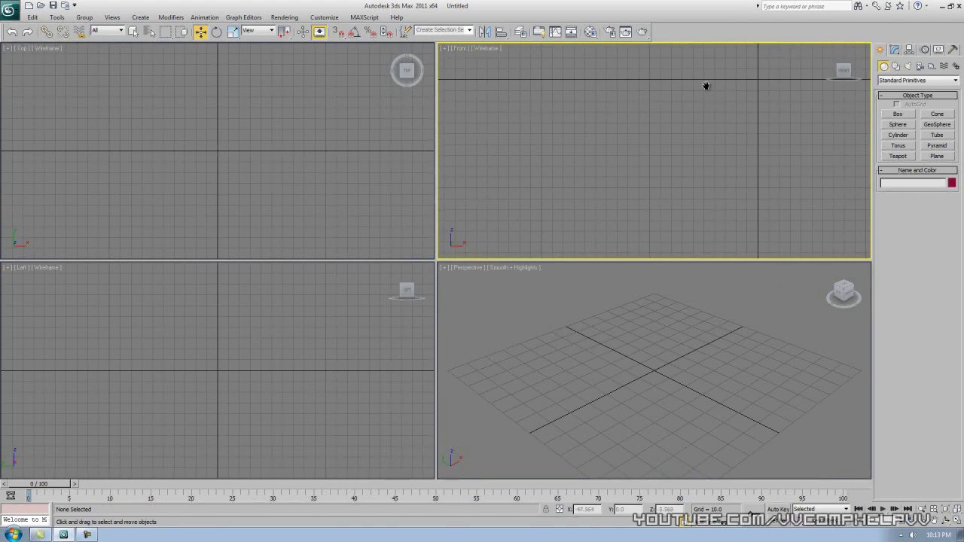
pyautogui.hotkey('shift', 'z')
pyautogui.click(344, 177)
pyautogui.click(340, 334)
pyautogui.click(516, 338)
pyautogui.click(334, 218)
pyautogui.click(307, 338)
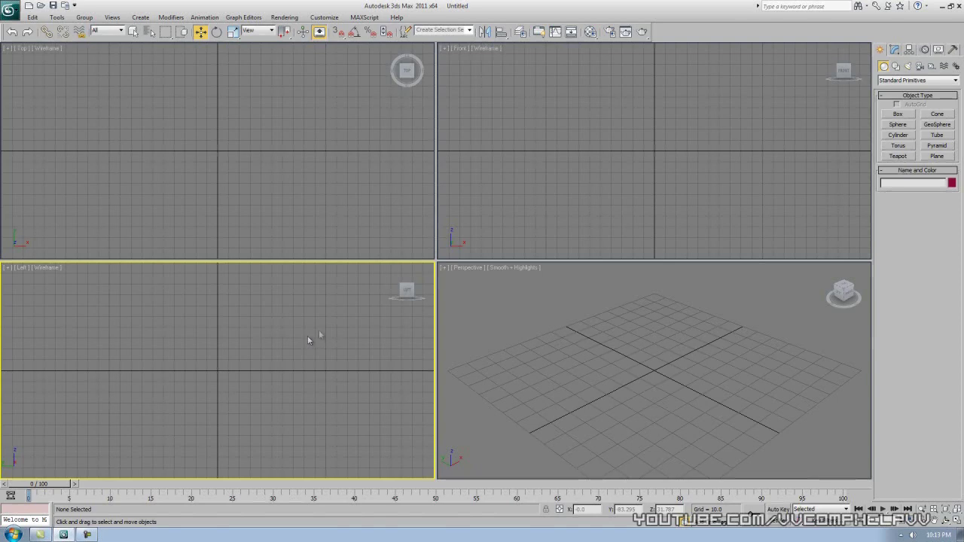
# Pan the Front, Top and Left views, then re-centre them with Ctrl+Shift+Z.
pyautogui.click(565, 193)
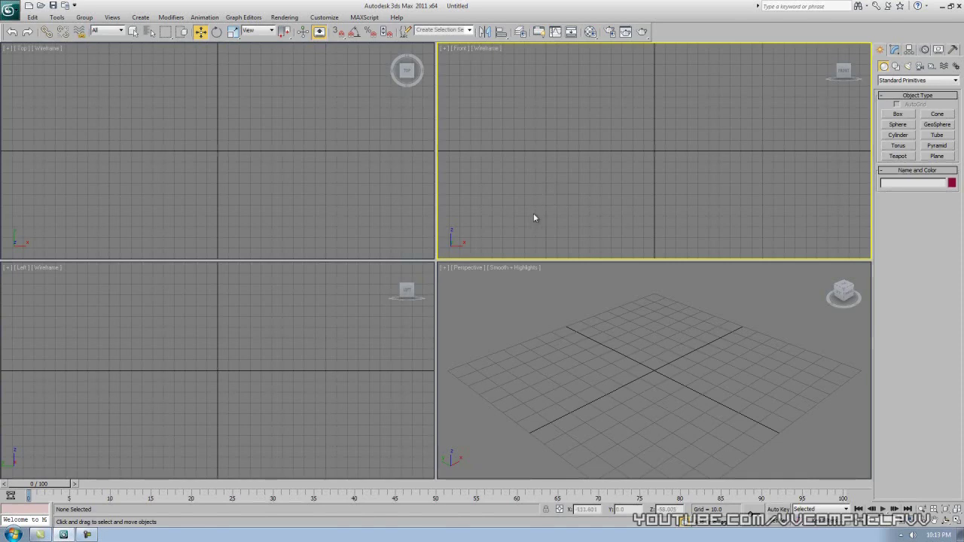
pyautogui.moveTo(486, 204); pyautogui.dragTo(564, 189, button='middle')
pyautogui.moveTo(568, 218); pyautogui.dragTo(598, 144, button='middle')
pyautogui.moveTo(379, 179); pyautogui.dragTo(315, 110, button='middle')
pyautogui.moveTo(276, 355); pyautogui.dragTo(284, 315, button='middle')
pyautogui.hotkey('ctrl', 'shift', 'z')
# Zoom the Front view in, orbit the Perspective view to a new angle, then zoom Front back out.
pyautogui.click(644, 175)
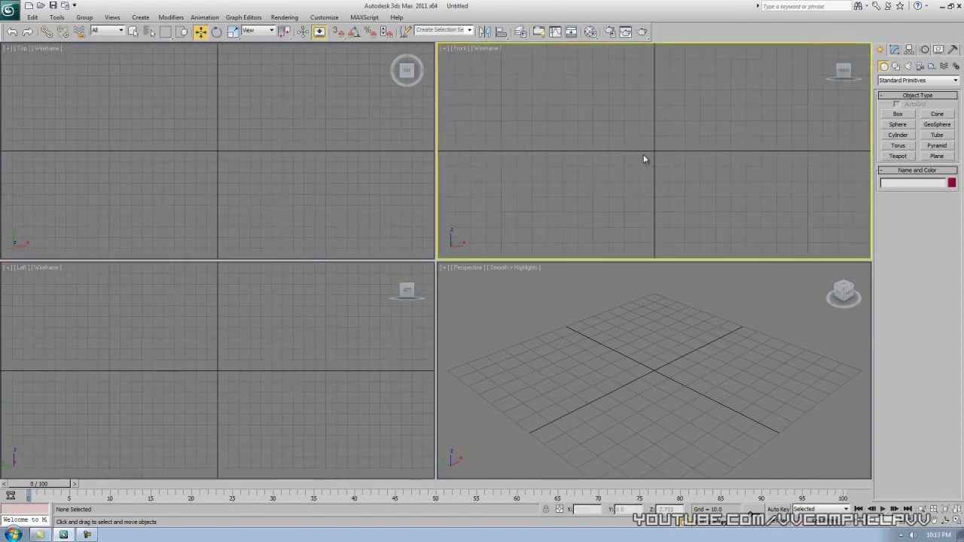
pyautogui.scroll(5, 644, 165)
pyautogui.click(627, 306)
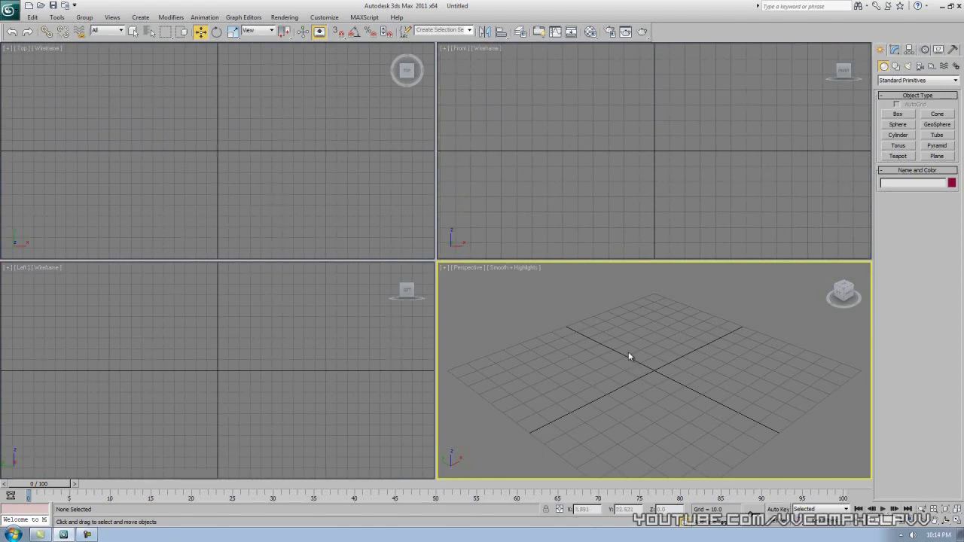
pyautogui.keyDown('alt'); pyautogui.moveTo(618, 376); pyautogui.dragTo(685, 366, button='middle'); pyautogui.keyUp('alt')
pyautogui.click(677, 192)
pyautogui.scroll(-3, 667, 184)
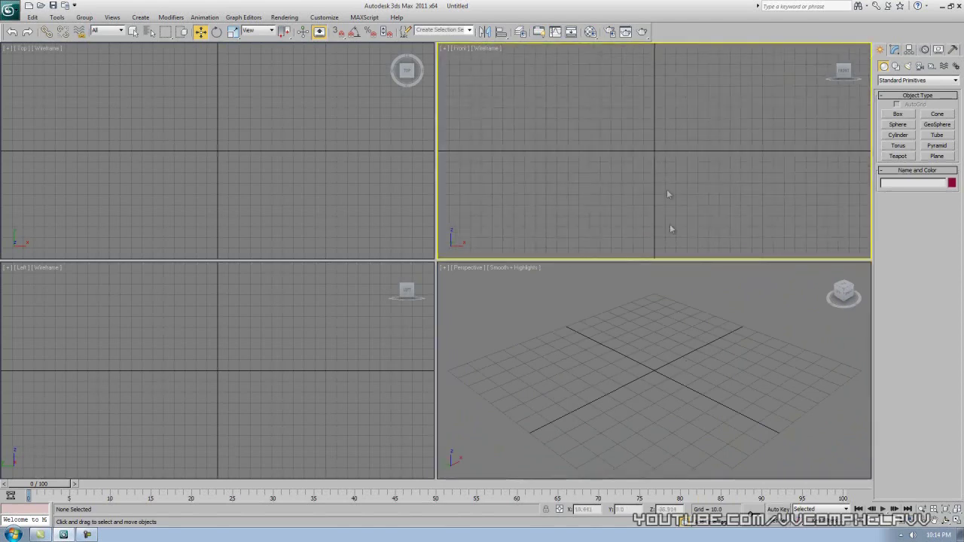
# Try the Front viewport's context menu, then cycle through Top and Perspective back to Front.
pyautogui.rightClick(682, 182)
pyautogui.click(287, 164)
pyautogui.rightClick(539, 180)
pyautogui.click(369, 168)
pyautogui.click(559, 351)
pyautogui.click(549, 233)
# With the Pan View and Zoom buttons, pan the Front and Top views and zoom into Front's grid.
pyautogui.click(936, 525)
pyautogui.moveTo(635, 165); pyautogui.dragTo(646, 142)
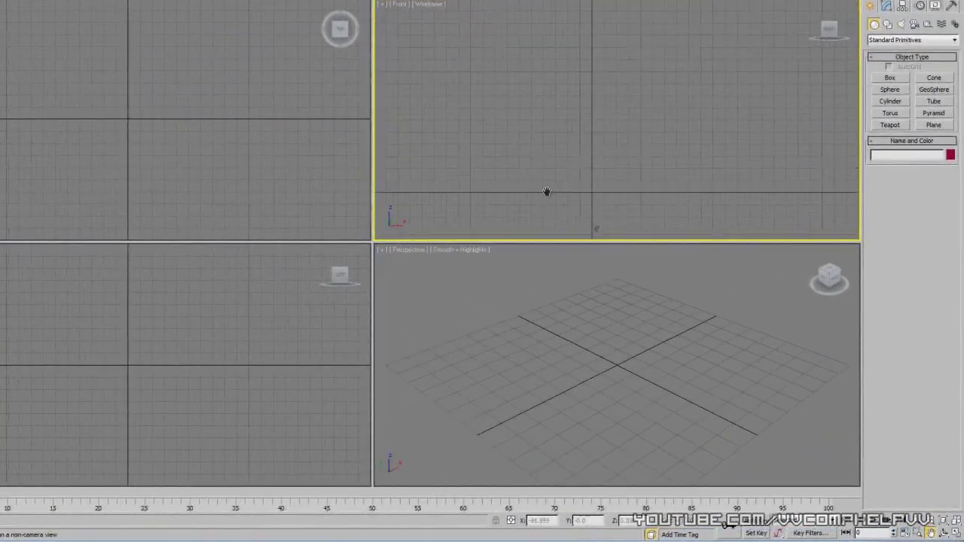
pyautogui.moveTo(608, 110); pyautogui.dragTo(575, 153)
pyautogui.moveTo(219, 133); pyautogui.dragTo(251, 153)
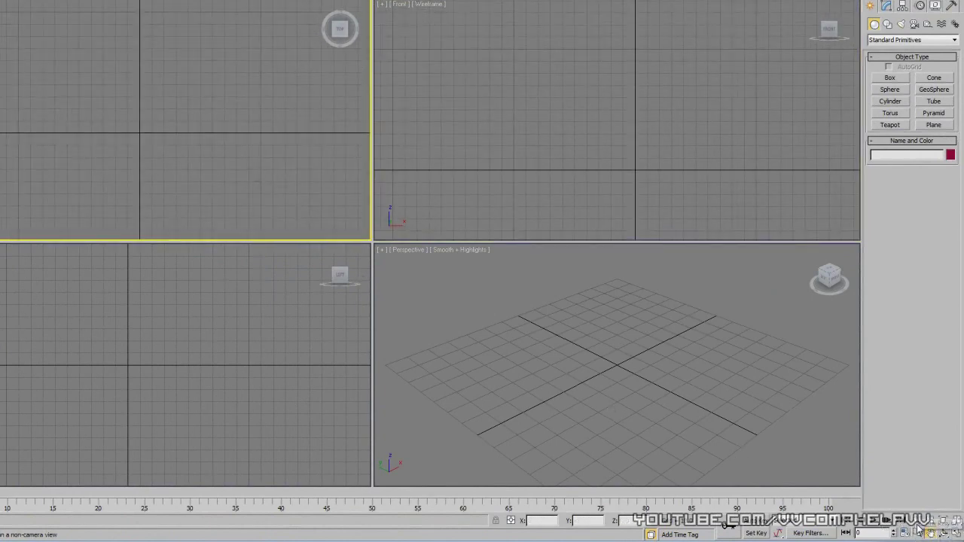
pyautogui.click(921, 527)
pyautogui.moveTo(639, 223); pyautogui.dragTo(753, 354)
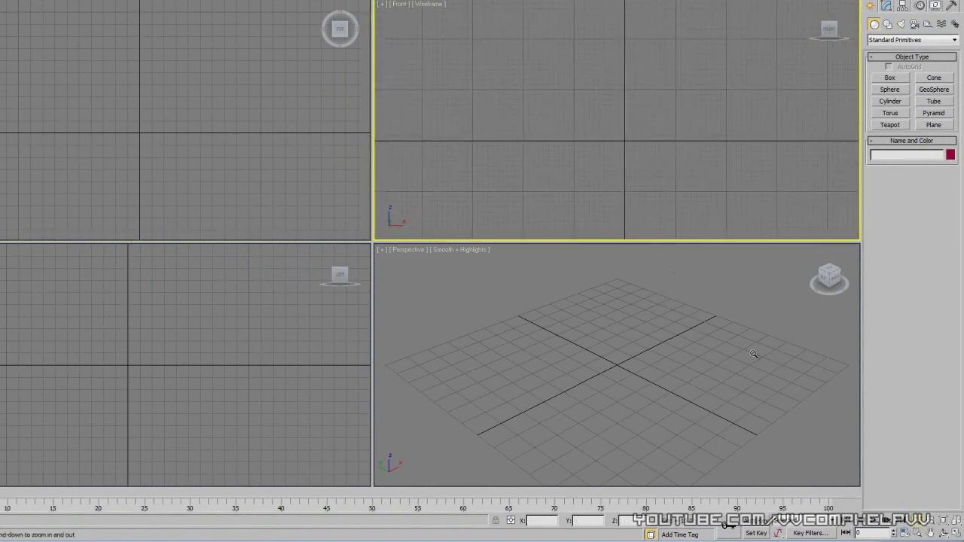
# Arc Rotate Front and tilt Perspective low, exit the tool, and restore Front with F.
pyautogui.click(943, 533)
pyautogui.moveTo(679, 142); pyautogui.dragTo(663, 226)
pyautogui.moveTo(635, 366); pyautogui.dragTo(617, 354)
pyautogui.rightClick(568, 142)
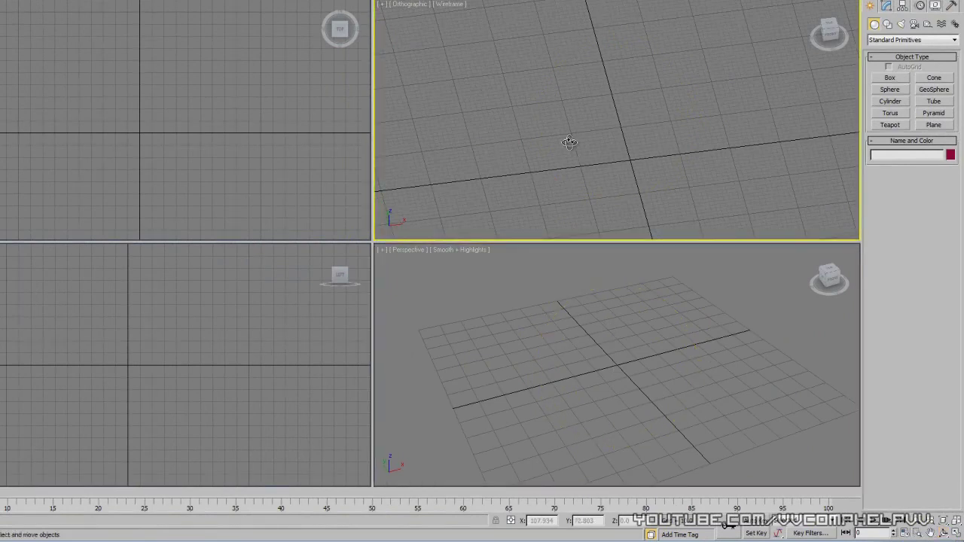
pyautogui.press('f')
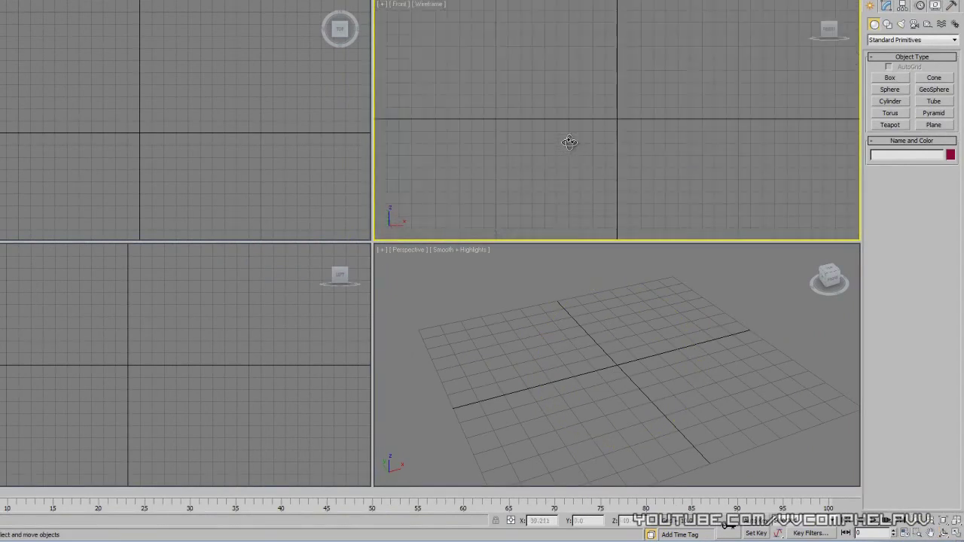
pyautogui.rightClick(117, 153)
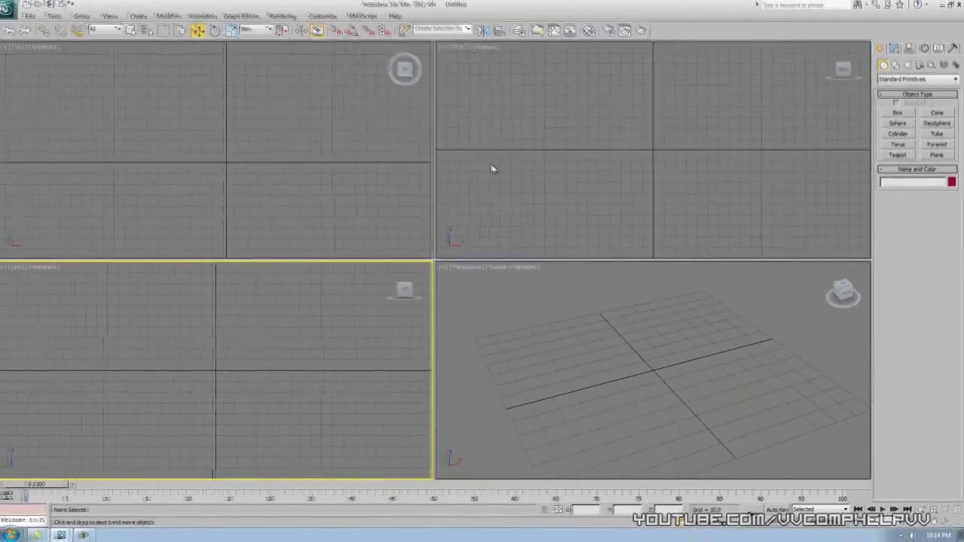
pyautogui.rightClick(491, 169)
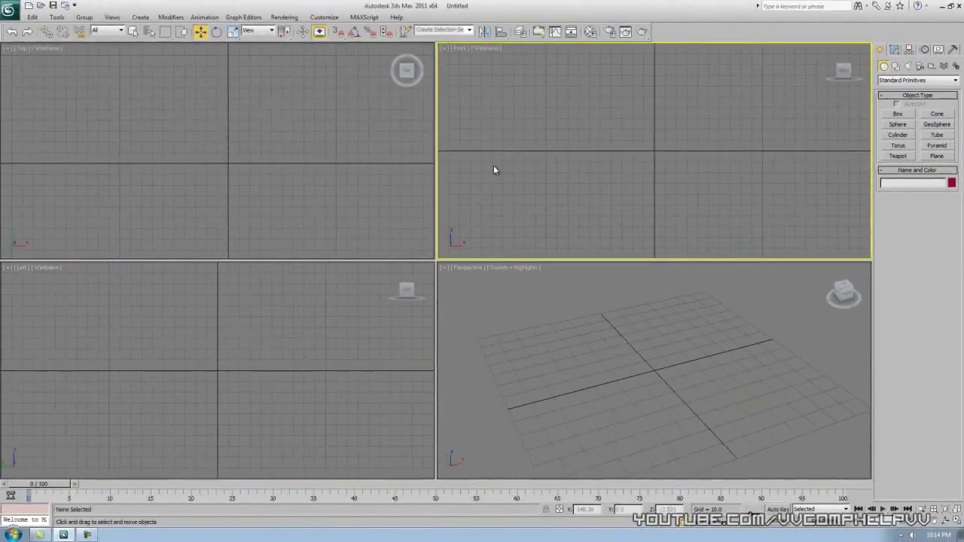
# Restore default framing with Ctrl+Shift+Z, orbit the Perspective grid several times, then undo with Shift+Z.
pyautogui.rightClick(273, 146)
pyautogui.rightClick(267, 347)
pyautogui.hotkey('ctrl', 'shift', 'z')
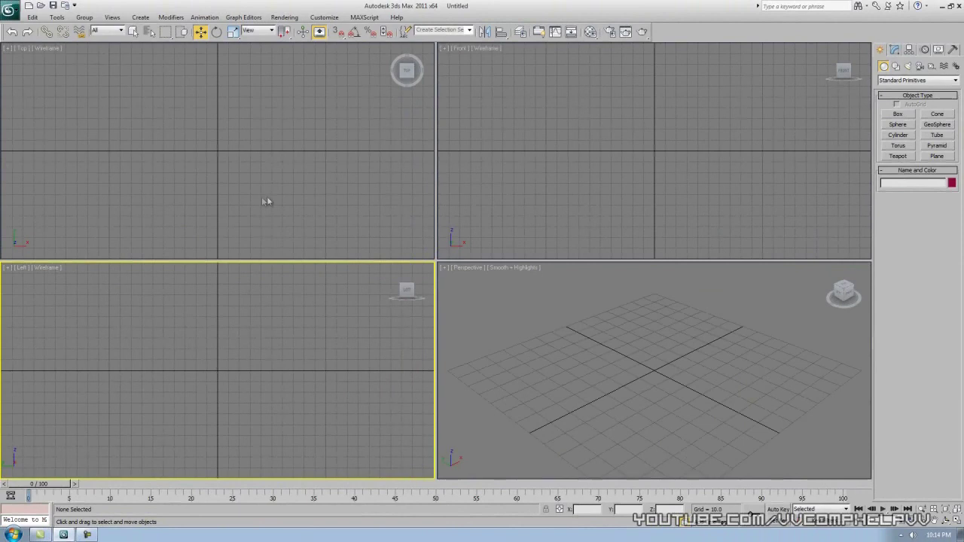
pyautogui.rightClick(690, 357)
pyautogui.keyDown('alt'); pyautogui.moveTo(605, 357); pyautogui.dragTo(603, 316, button='middle'); pyautogui.keyUp('alt')
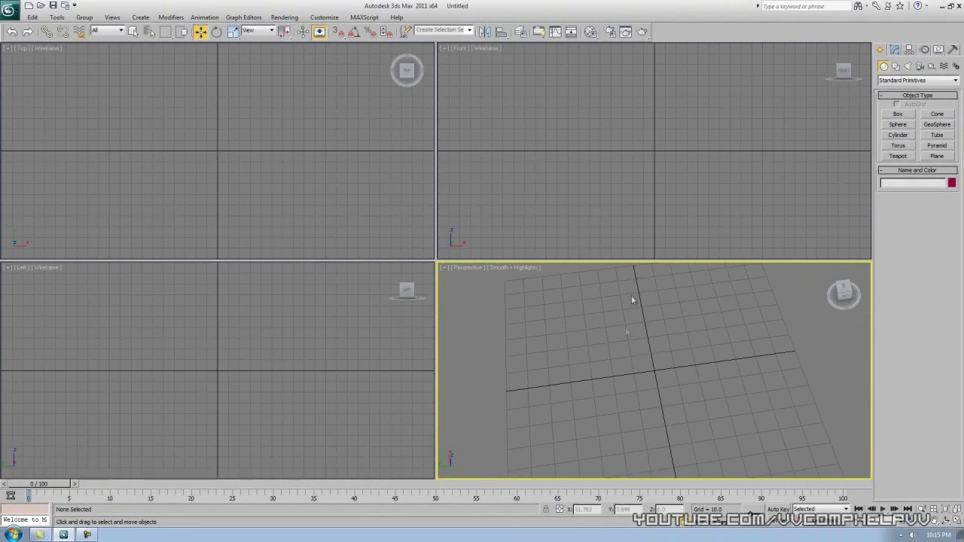
pyautogui.keyDown('alt'); pyautogui.moveTo(585, 371); pyautogui.dragTo(595, 365, button='middle'); pyautogui.keyUp('alt')
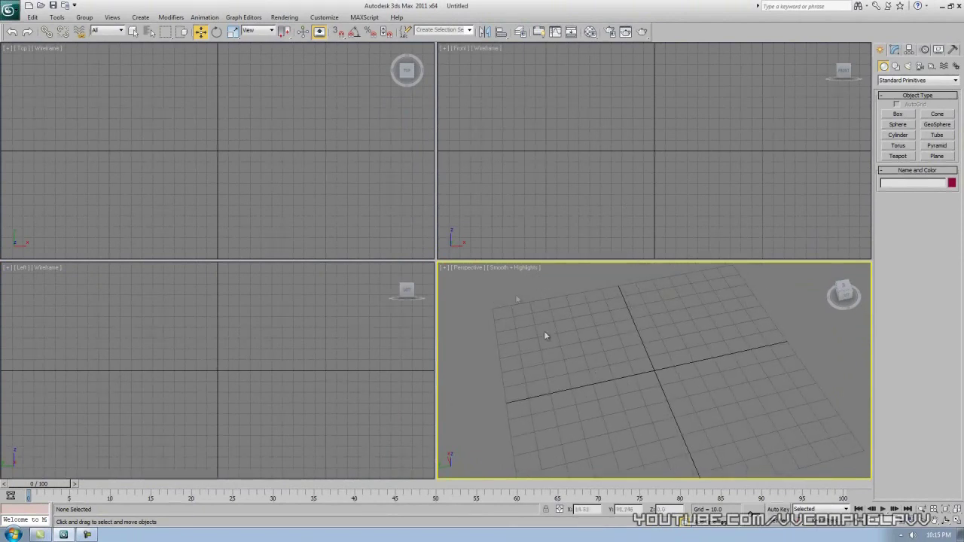
pyautogui.keyDown('alt'); pyautogui.moveTo(561, 378); pyautogui.dragTo(557, 358, button='middle'); pyautogui.keyUp('alt')
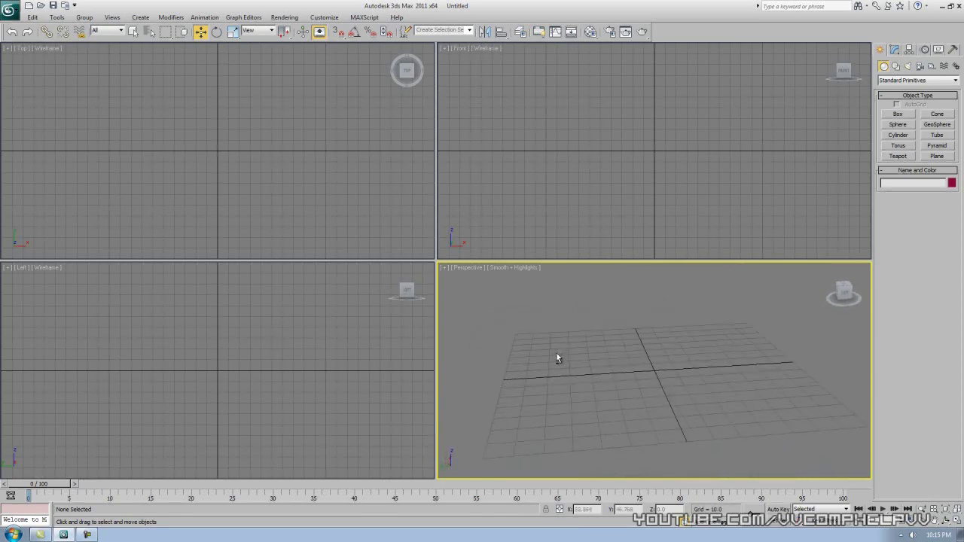
pyautogui.hotkey('shift', 'z')
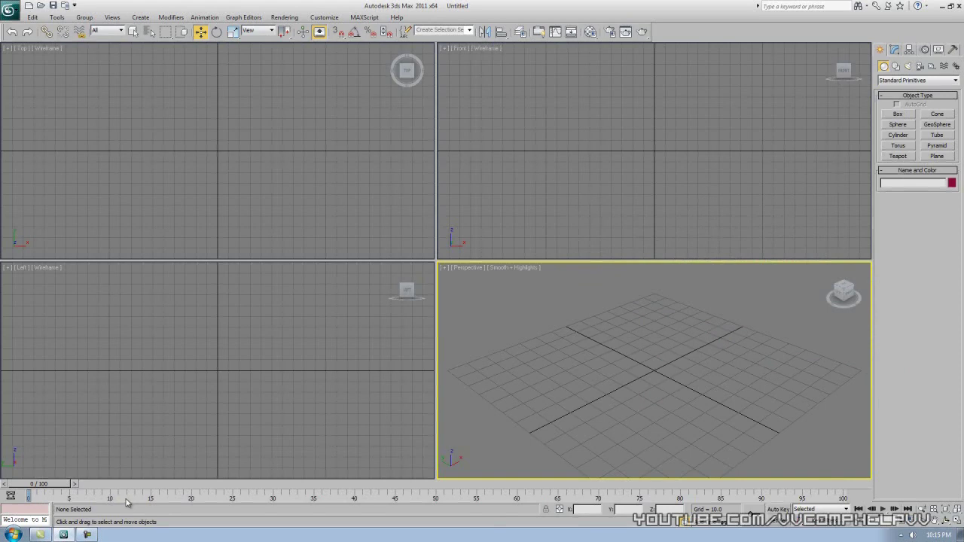
# Activate Front, Top and Left twice in turn, then Perspective, ending with Front active.
pyautogui.click(521, 232)
pyautogui.click(331, 189)
pyautogui.click(334, 392)
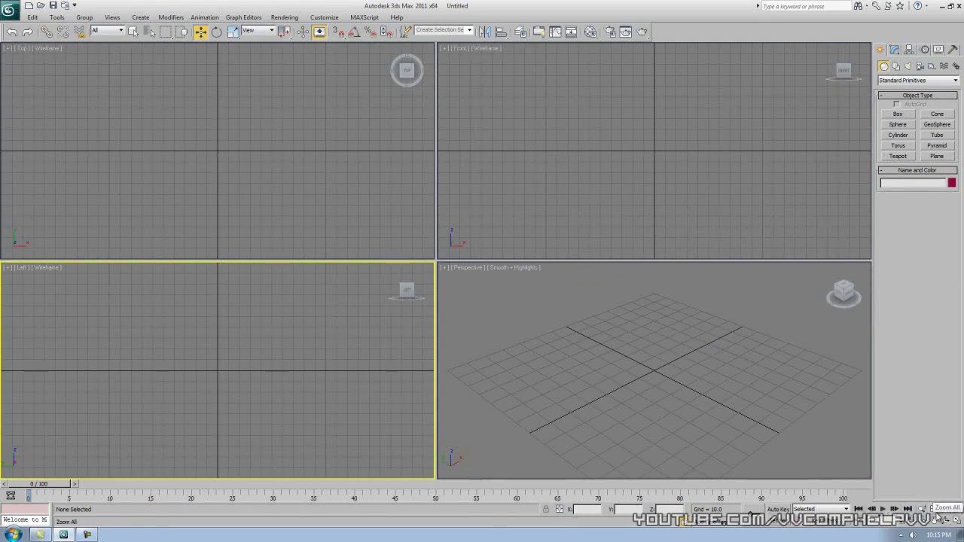
pyautogui.click(572, 199)
pyautogui.click(346, 186)
pyautogui.click(320, 311)
pyautogui.click(518, 332)
pyautogui.click(528, 195)
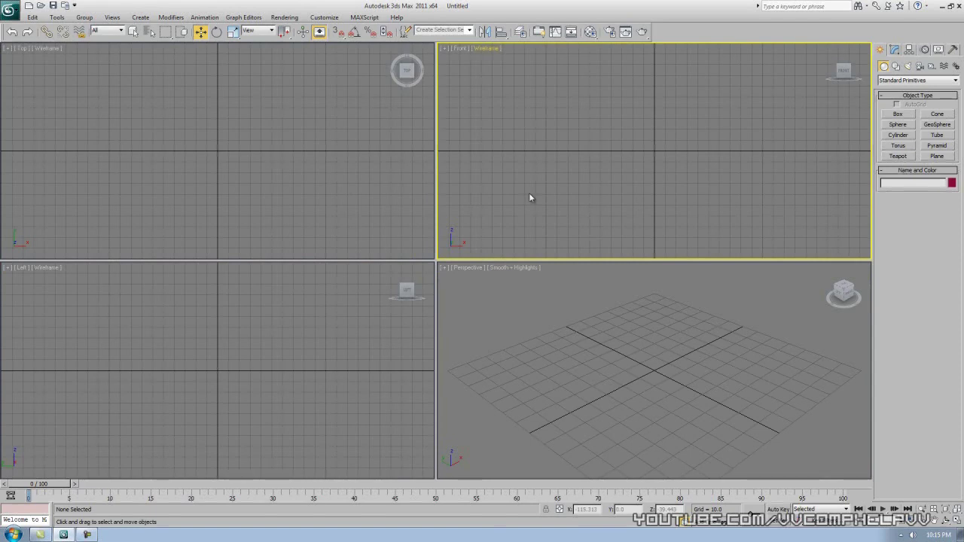